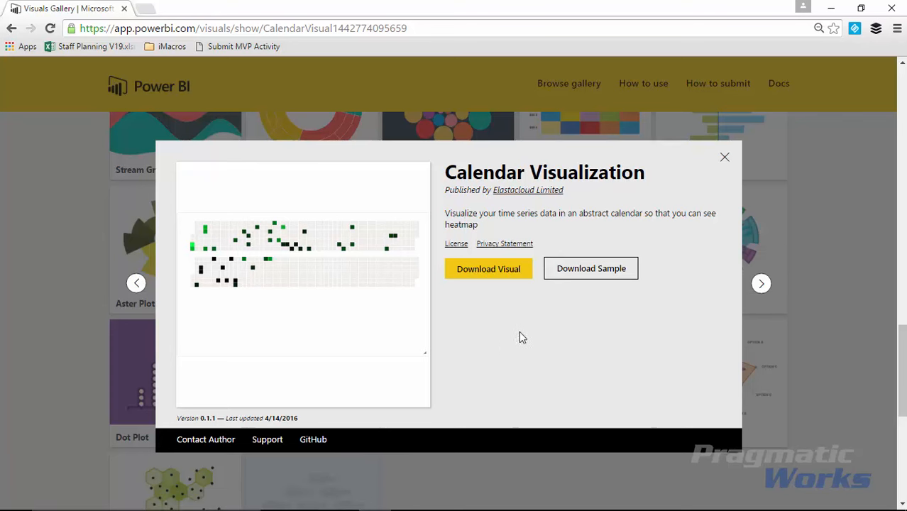
Close the Calendar Visualization details in the visuals gallery and switch to Power BI Desktop
click(724, 157)
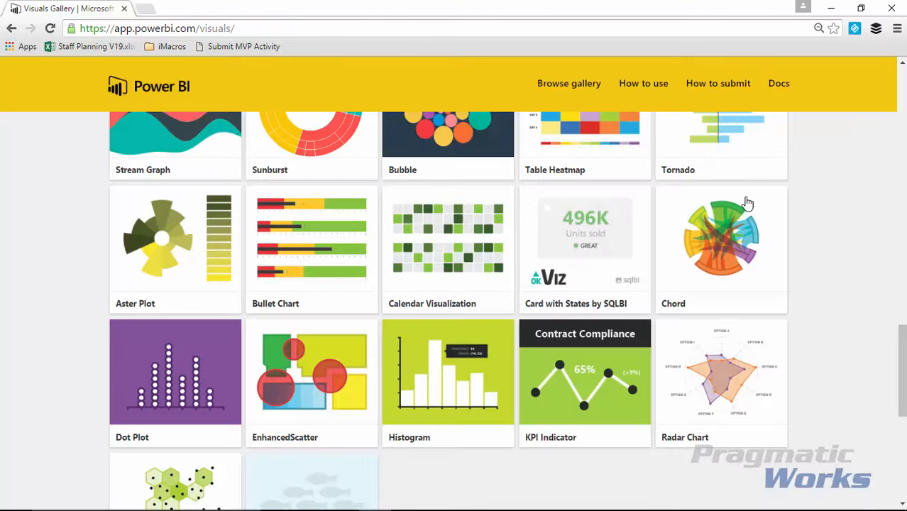
key(alt+Tab)
key(alt+Tab)
key(alt+Tab)
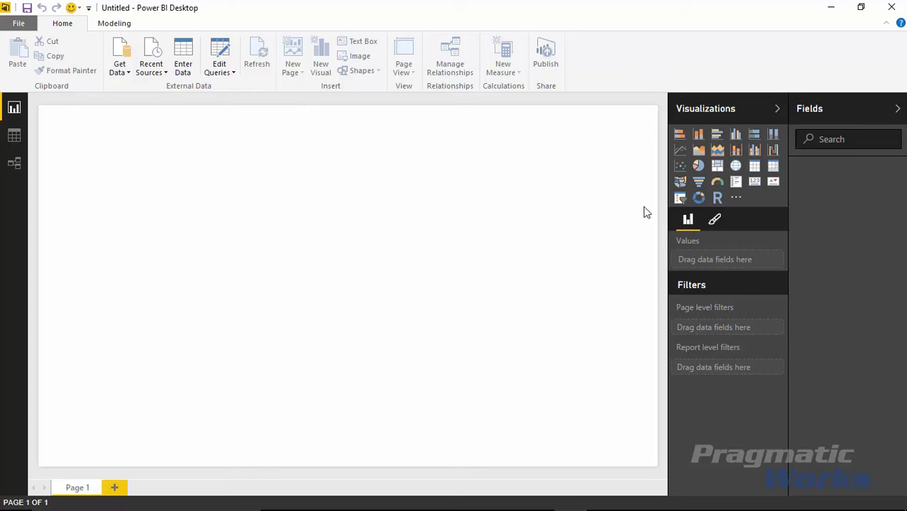
Import the custom visual file CalendarVisual.0.1.1.pbiviz from the Custom Visuals folder into the report
click(736, 200)
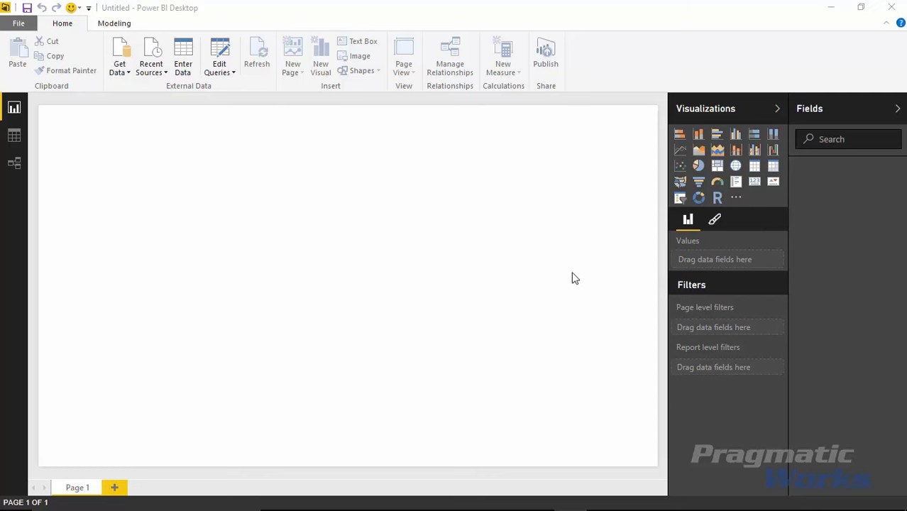
click(520, 311)
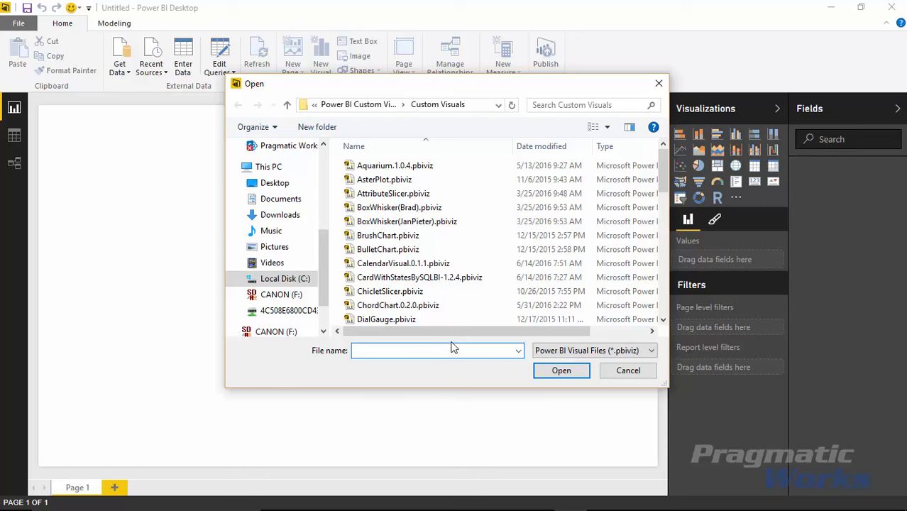
click(415, 264)
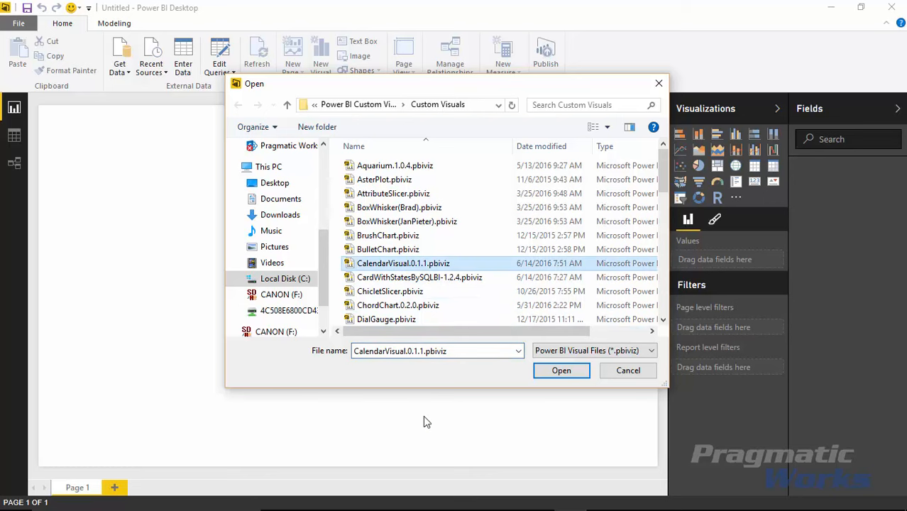
click(560, 370)
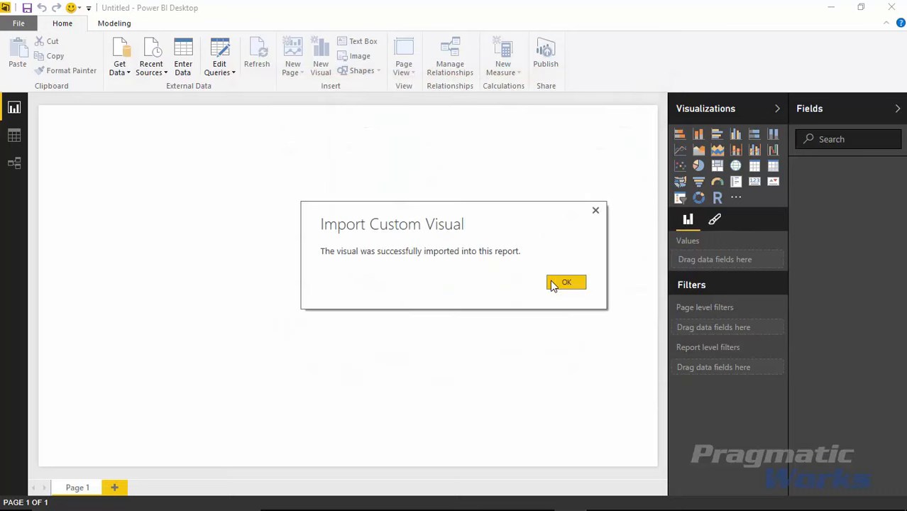
click(568, 282)
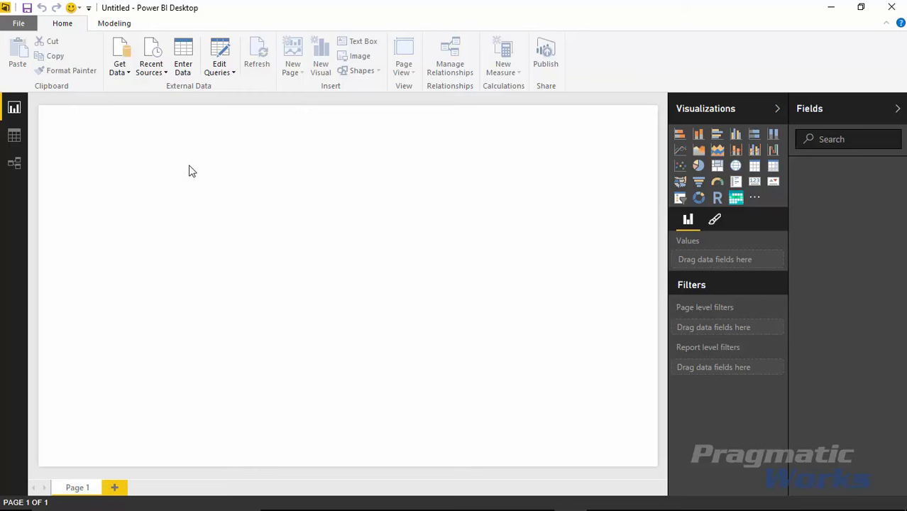
Load the Sales table from the Excel workbook Sales by Date.xlsx in the Power BI Custom Visuals Data folder
click(128, 73)
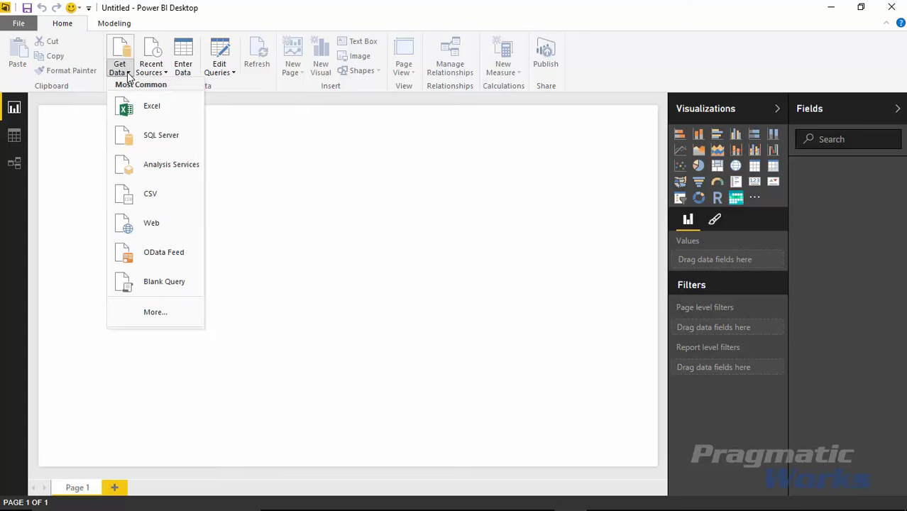
click(173, 112)
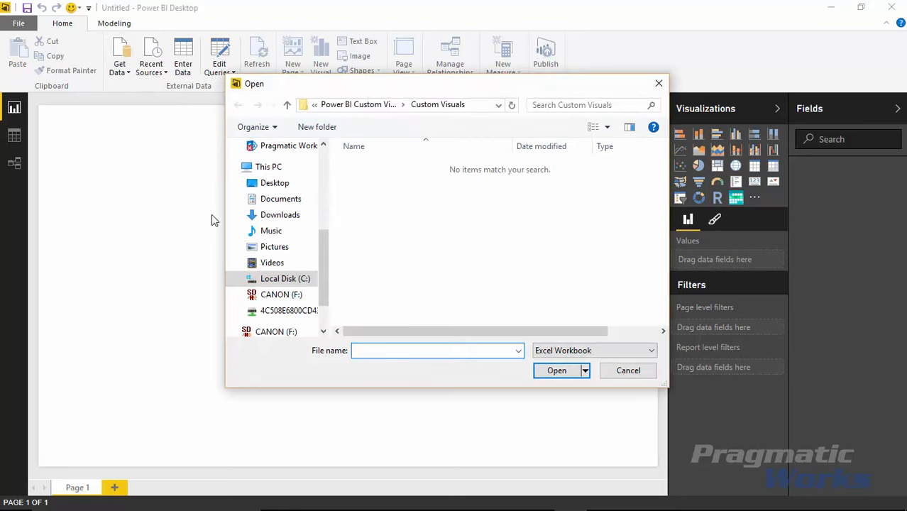
click(346, 105)
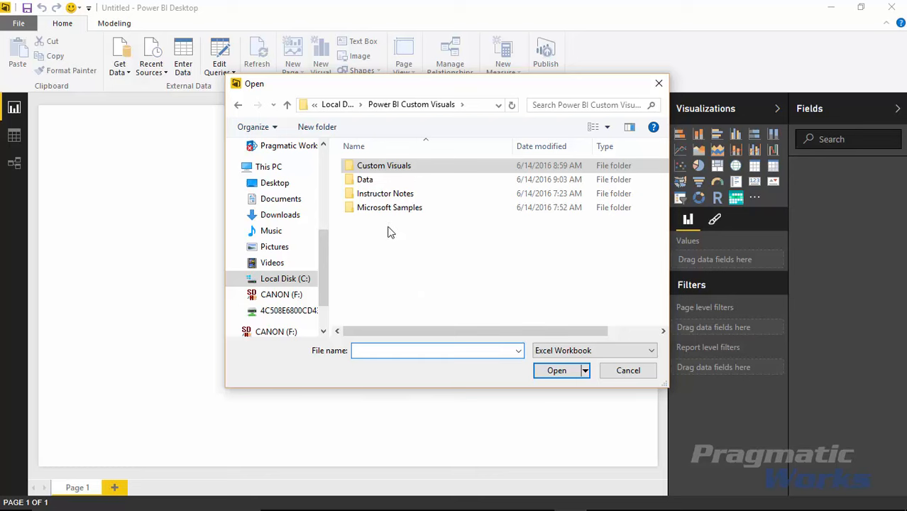
double_click(366, 183)
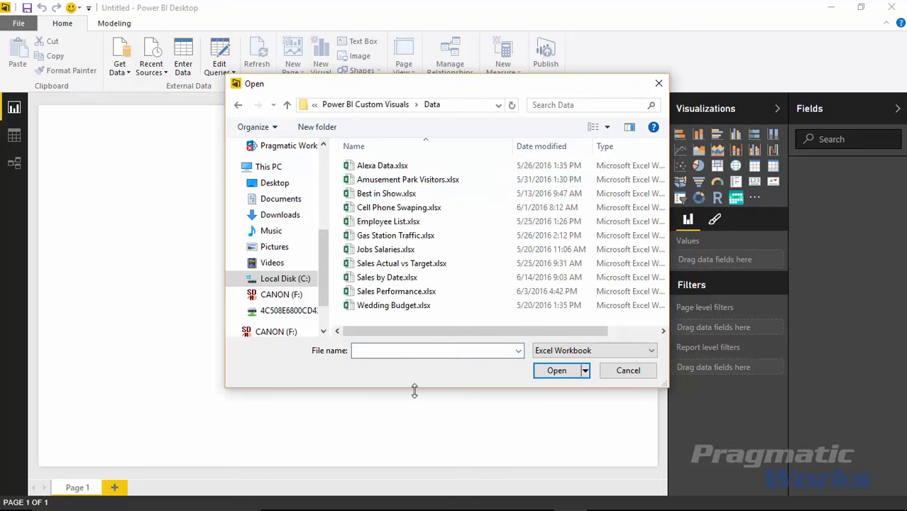
click(401, 281)
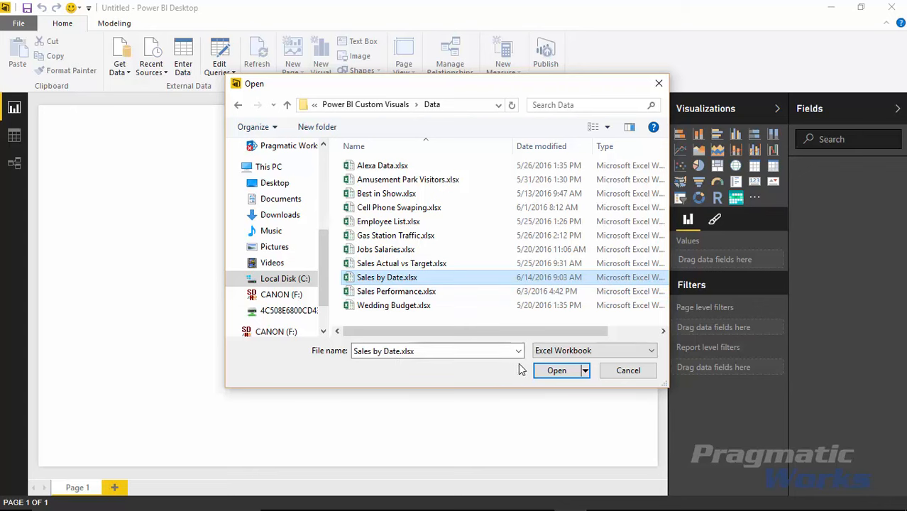
click(556, 372)
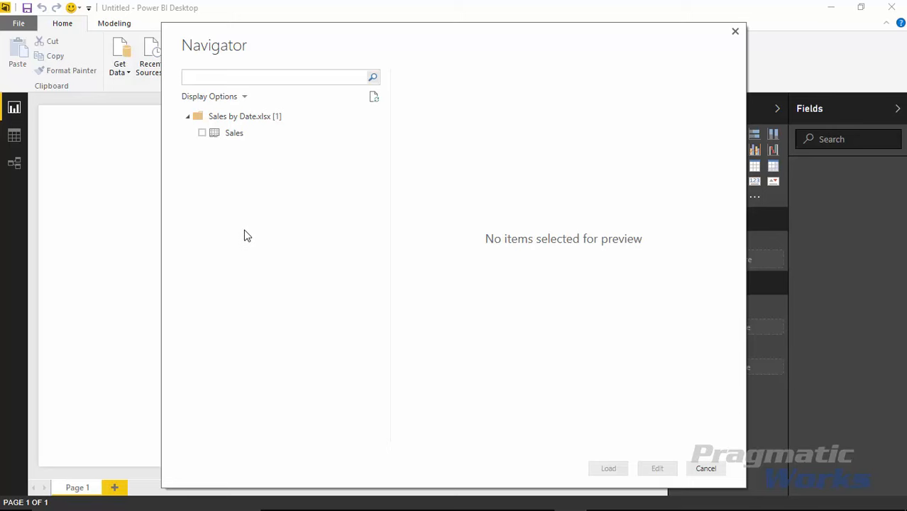
click(202, 133)
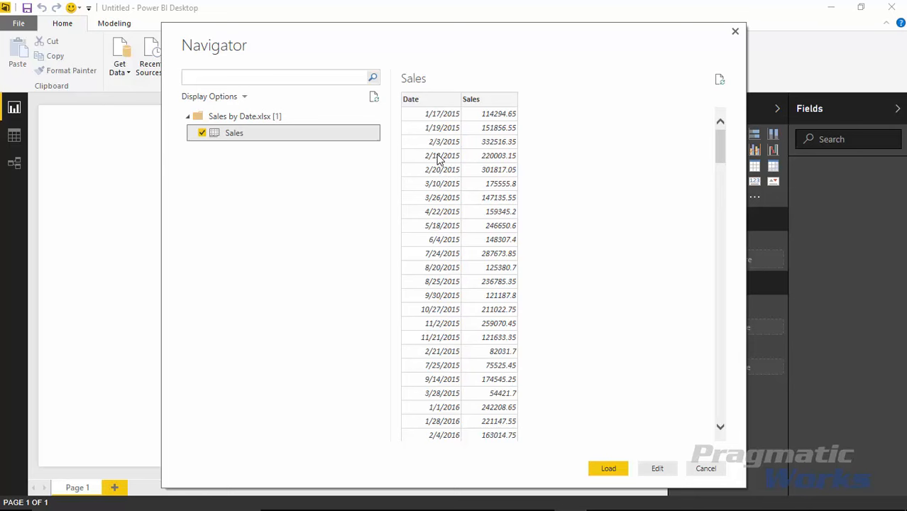
click(595, 467)
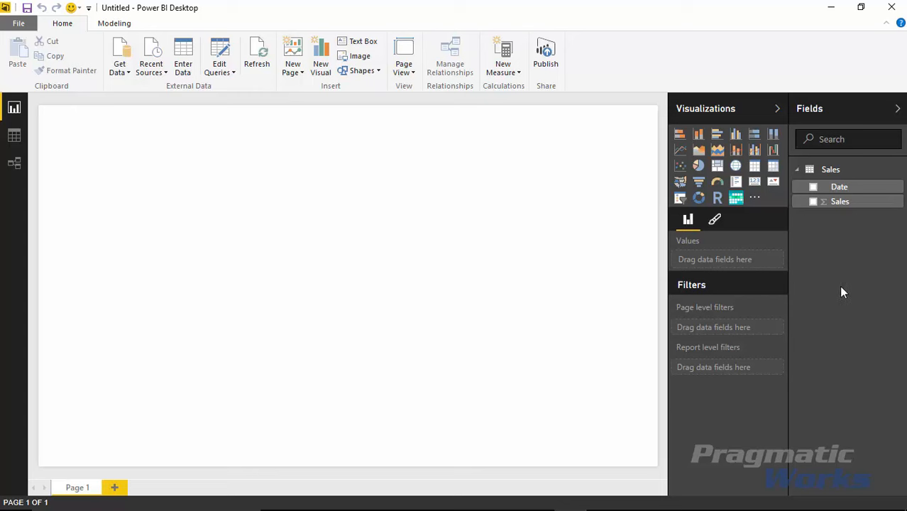
Add a card showing Sales, make it wider and shorter, and place it in the report page's lower-right corner
click(752, 183)
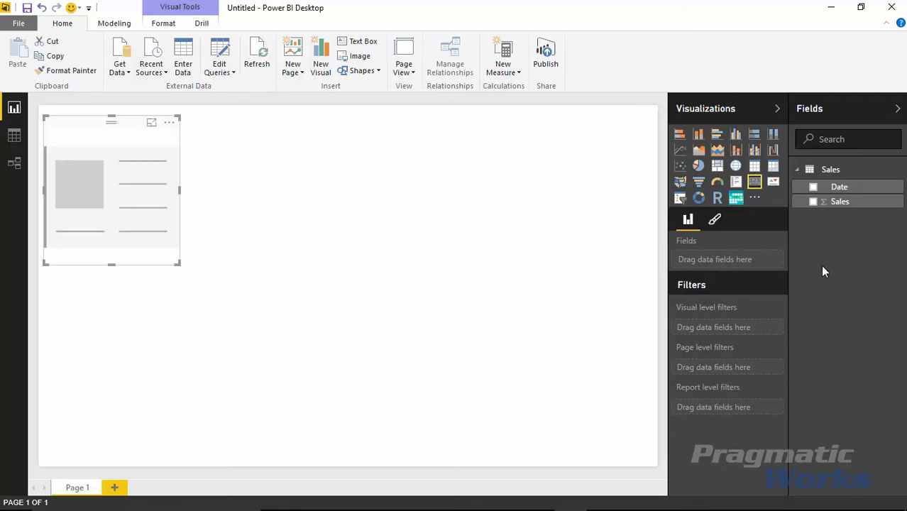
click(813, 202)
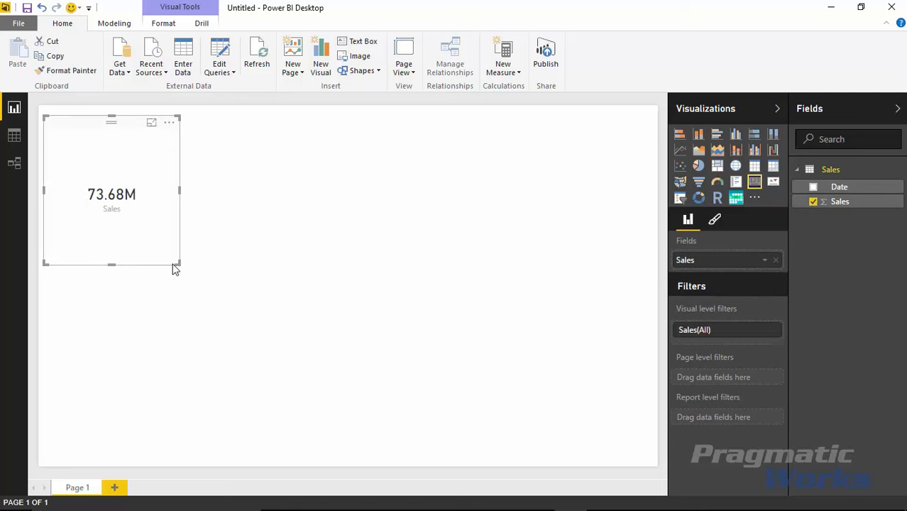
drag(183, 266, 299, 229)
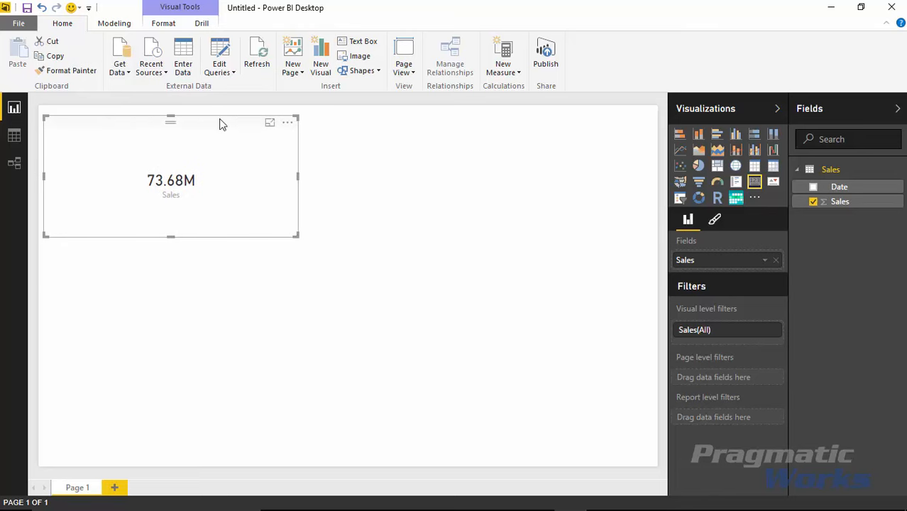
drag(241, 154, 597, 352)
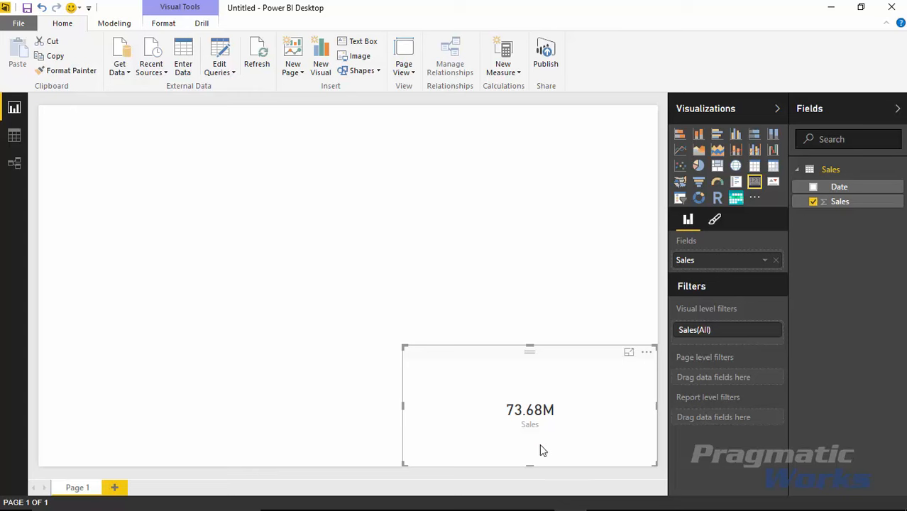
Set the display units of the Sales card's data label to None and deselect the card
click(714, 225)
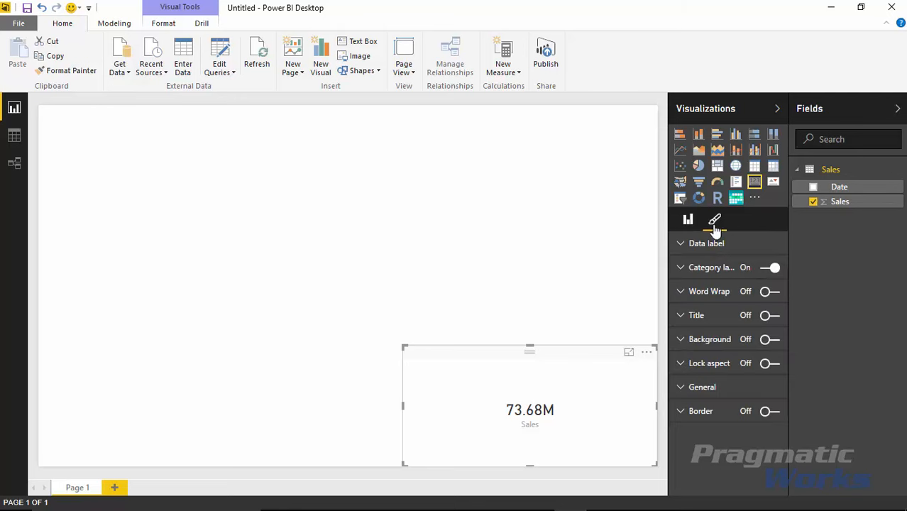
click(683, 248)
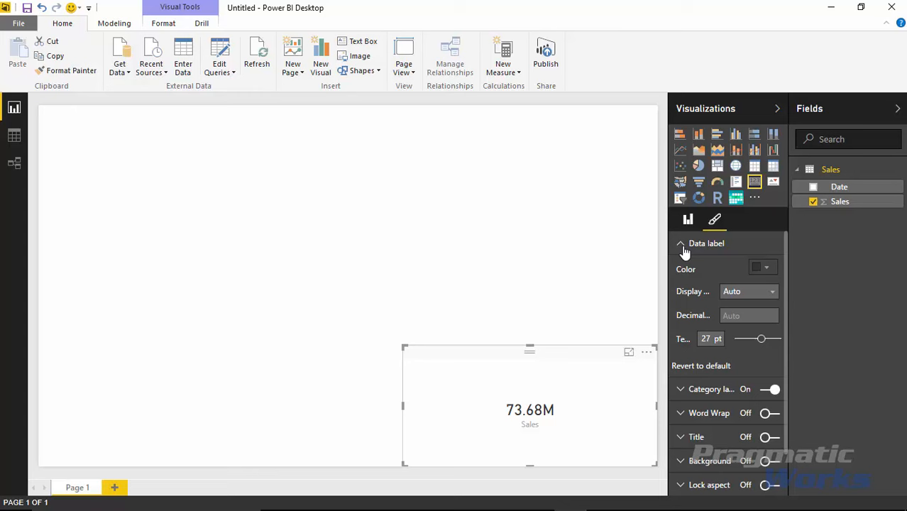
click(773, 295)
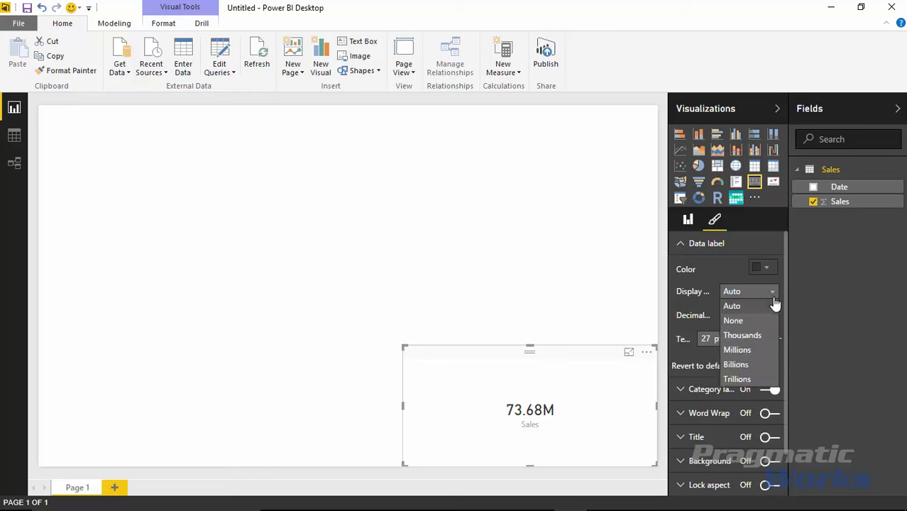
click(745, 320)
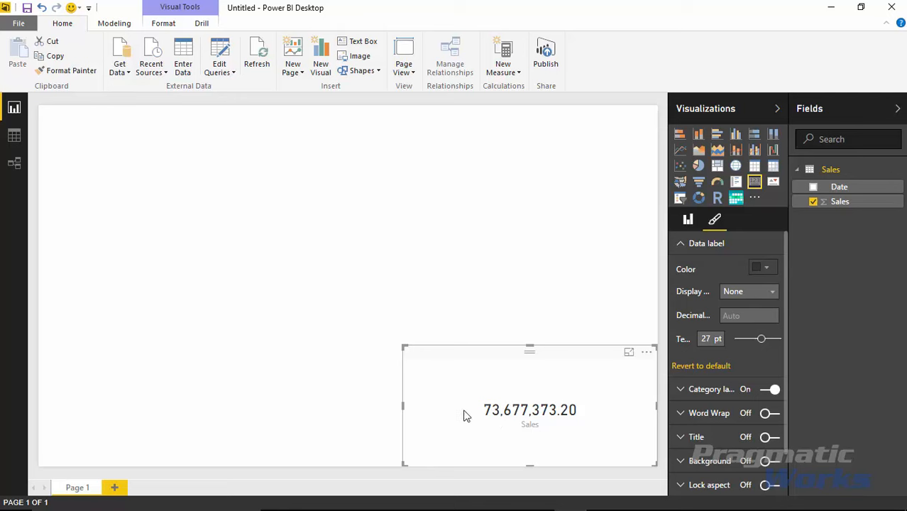
click(285, 299)
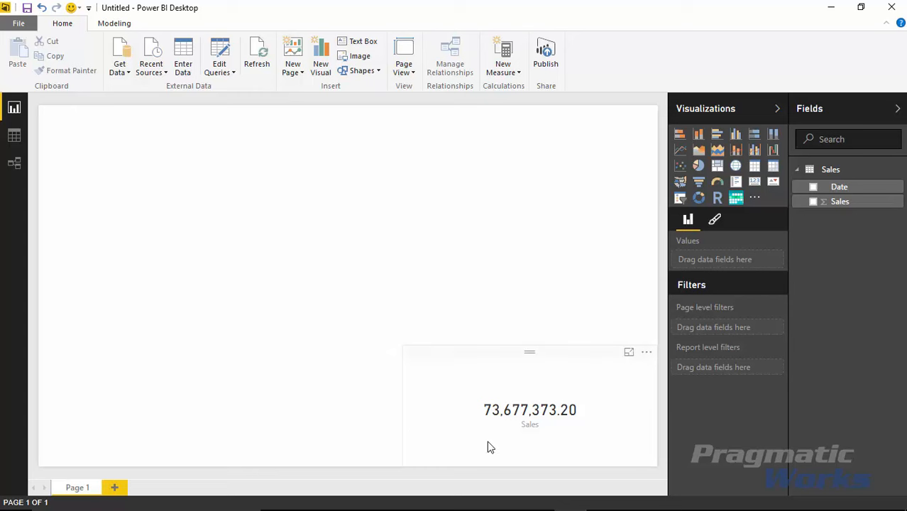
Add the calendar visual across the page's upper area, showing Sales by the plain Date field instead of the Date Hierarchy
click(734, 198)
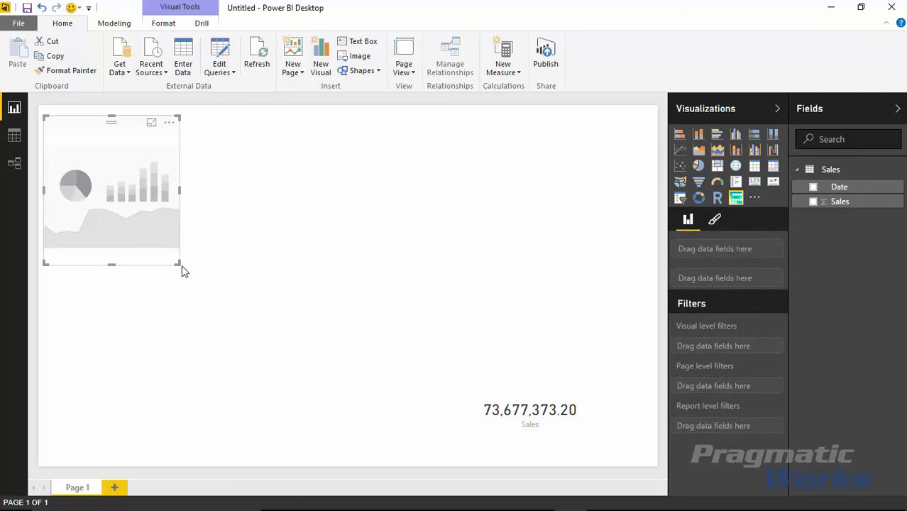
drag(180, 265, 654, 364)
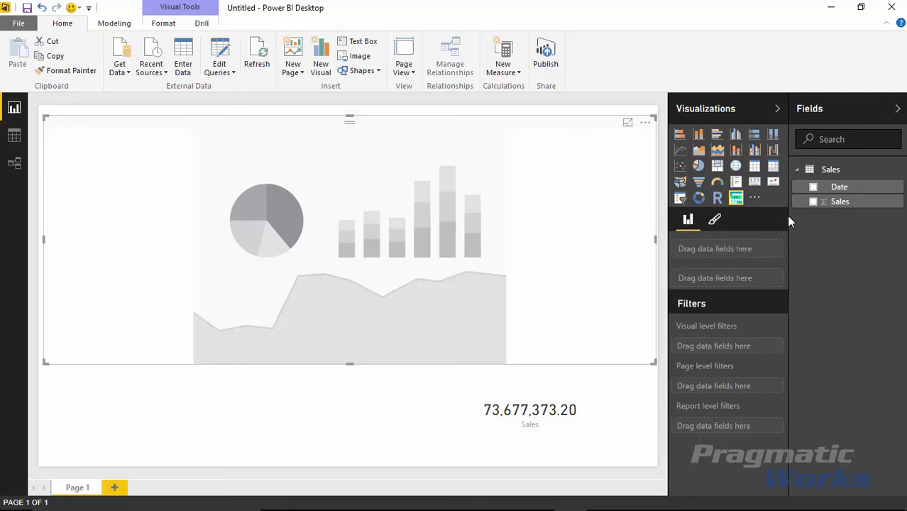
click(813, 201)
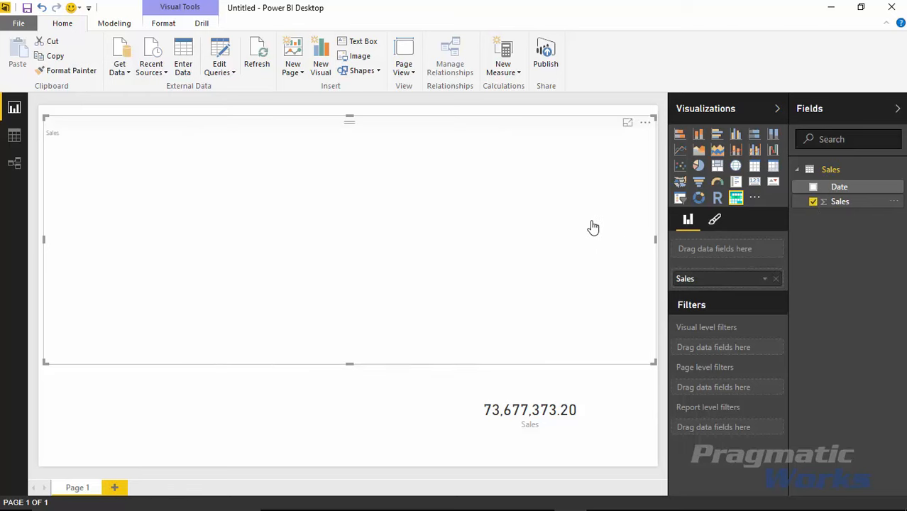
click(813, 188)
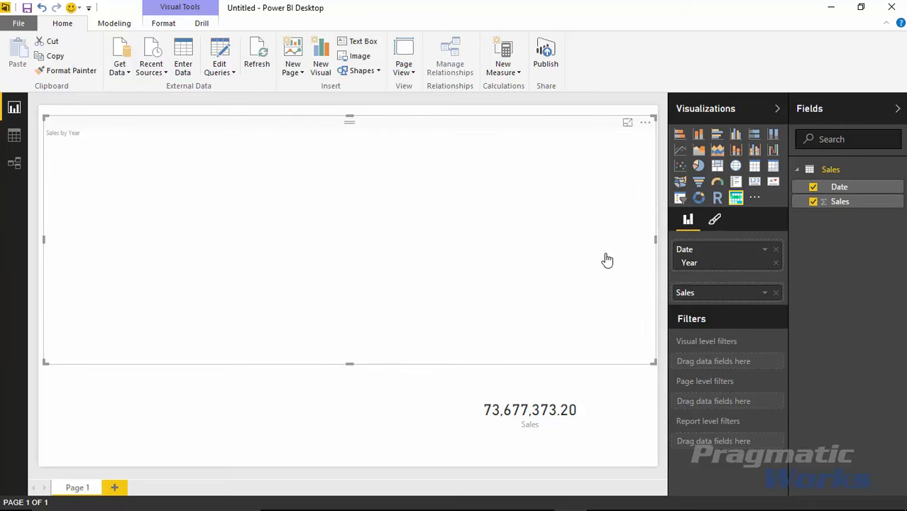
click(765, 250)
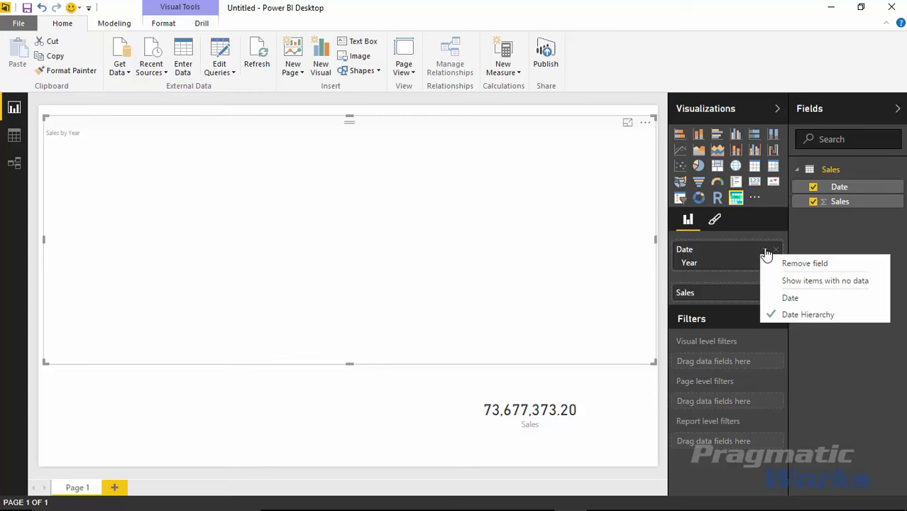
click(815, 300)
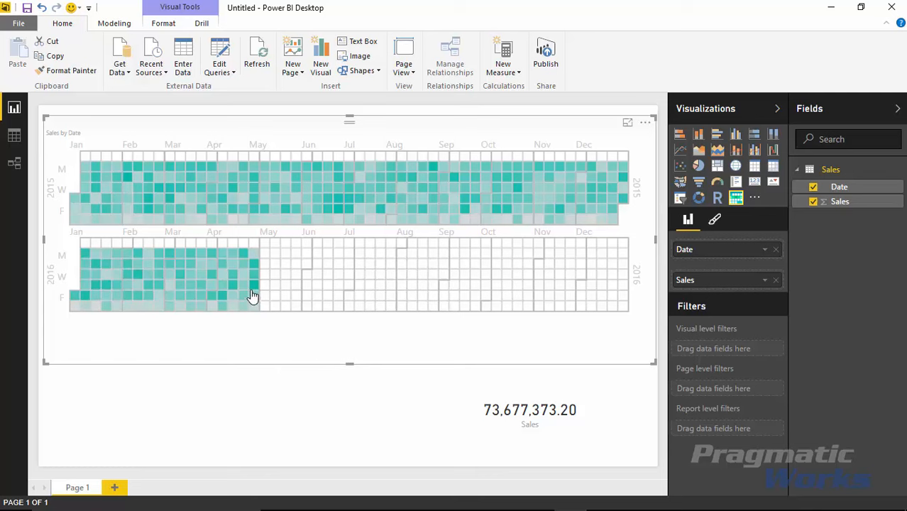
Filter the Sales card by selecting the Thursday and Saturday cells of the last April 2016 week in the calendar
mouse_move(253, 295)
click(255, 286)
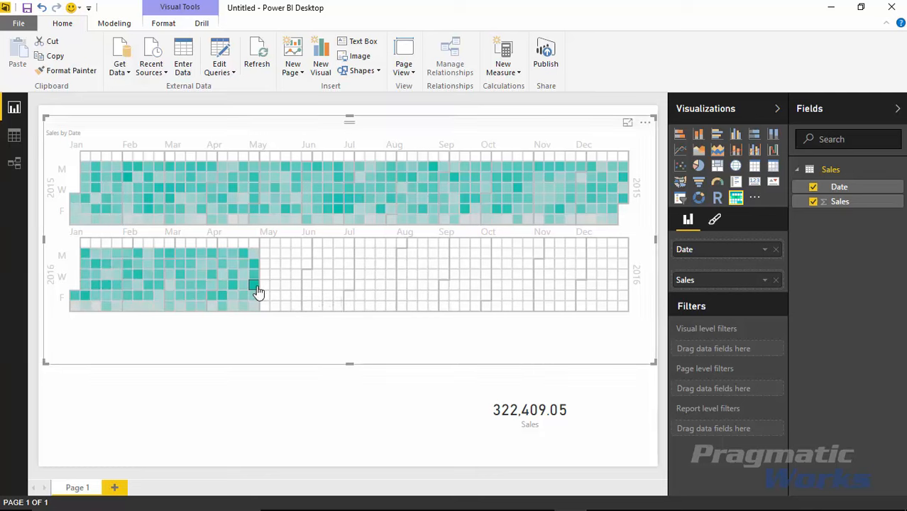
mouse_move(257, 292)
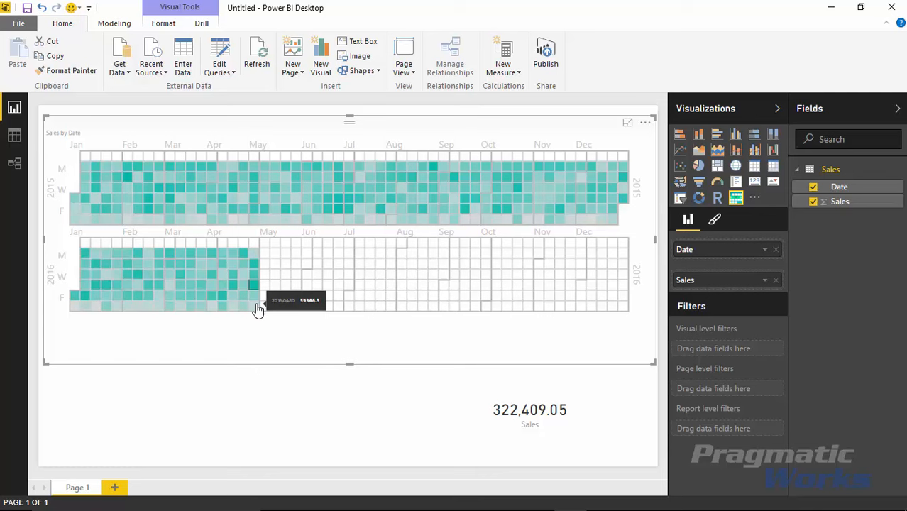
click(255, 308)
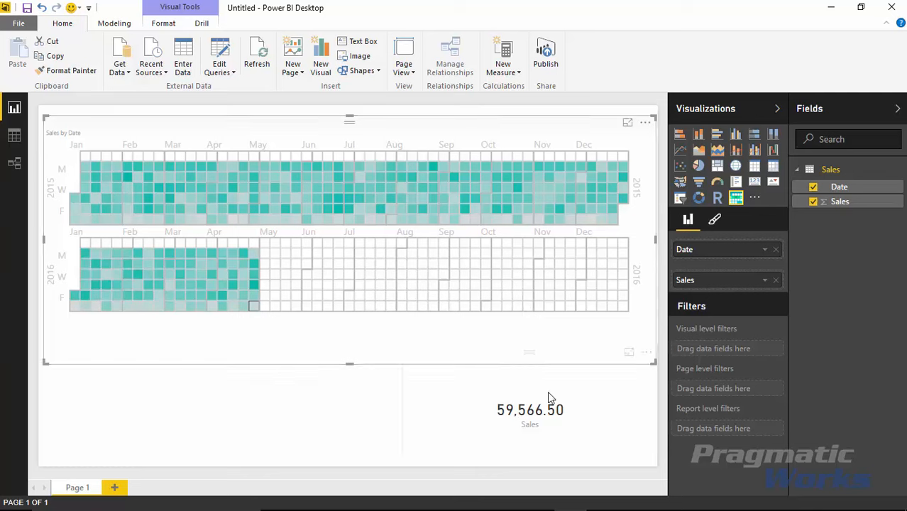
Change the calendar visual's cell fill to a dark red shade and deselect the visual
click(714, 221)
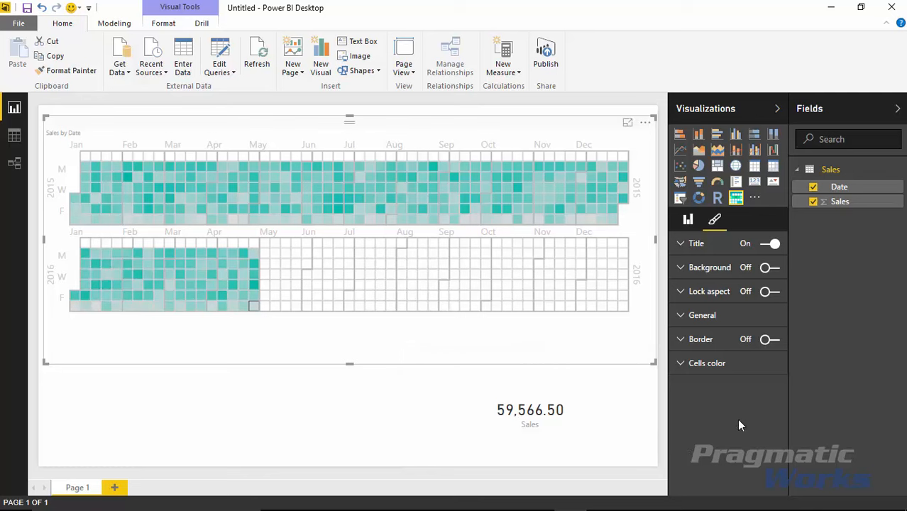
click(681, 364)
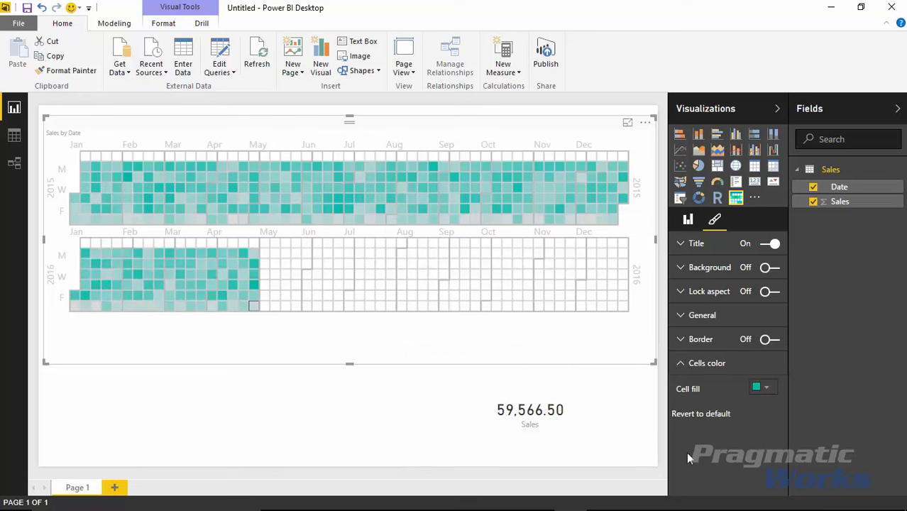
click(764, 392)
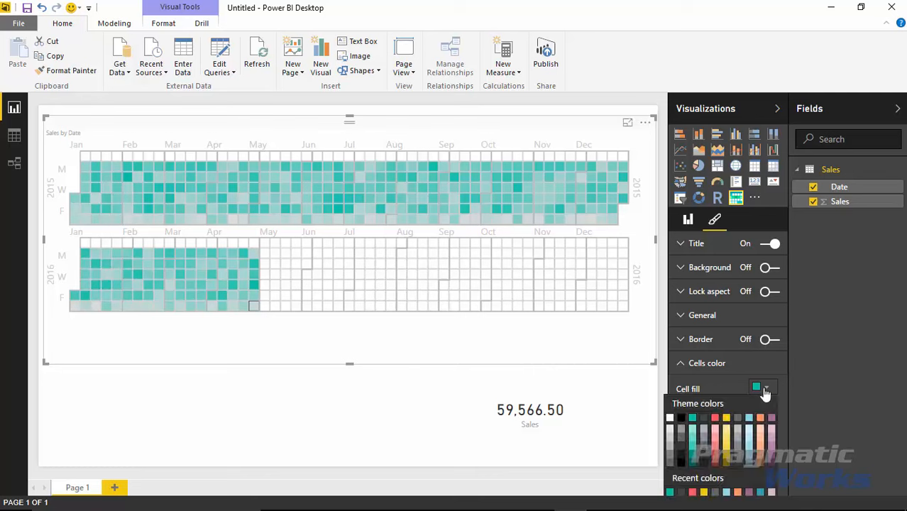
click(715, 462)
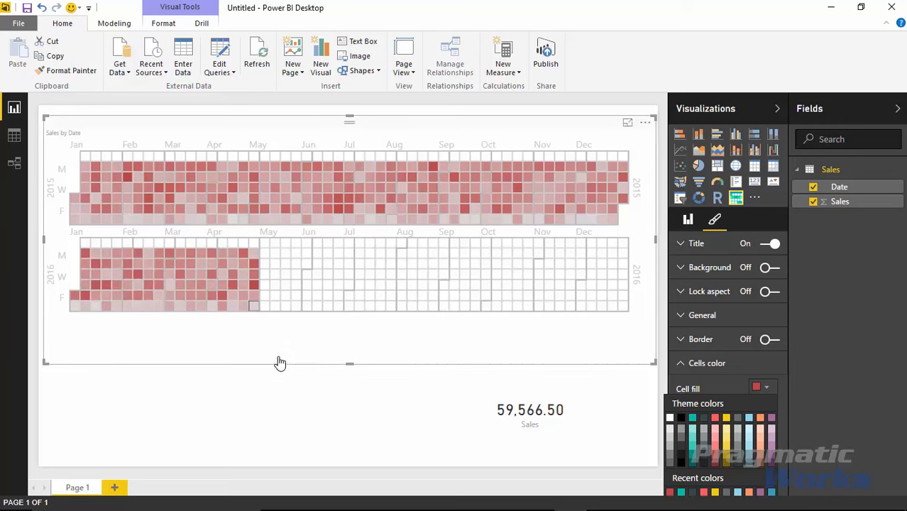
click(311, 398)
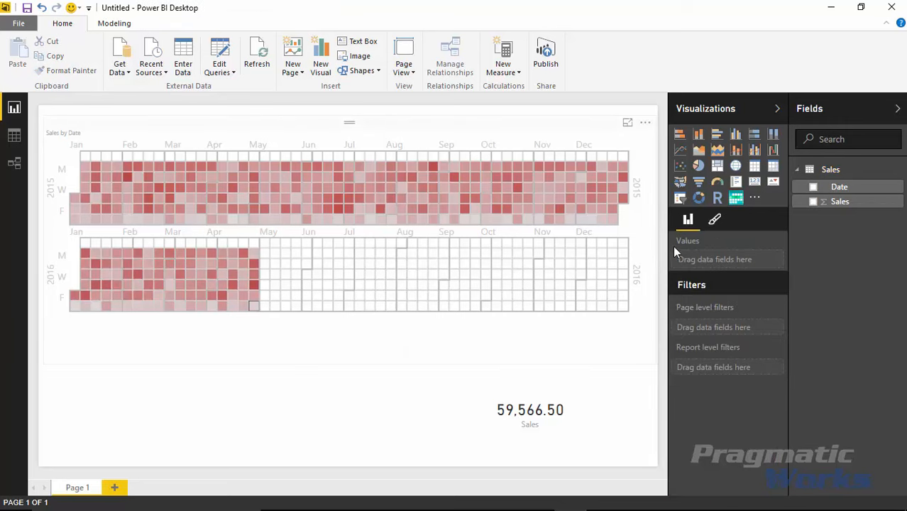
Filter the Sales card by the third Thursday of November 2015 in the calendar, and turn on the calendar's border
click(713, 220)
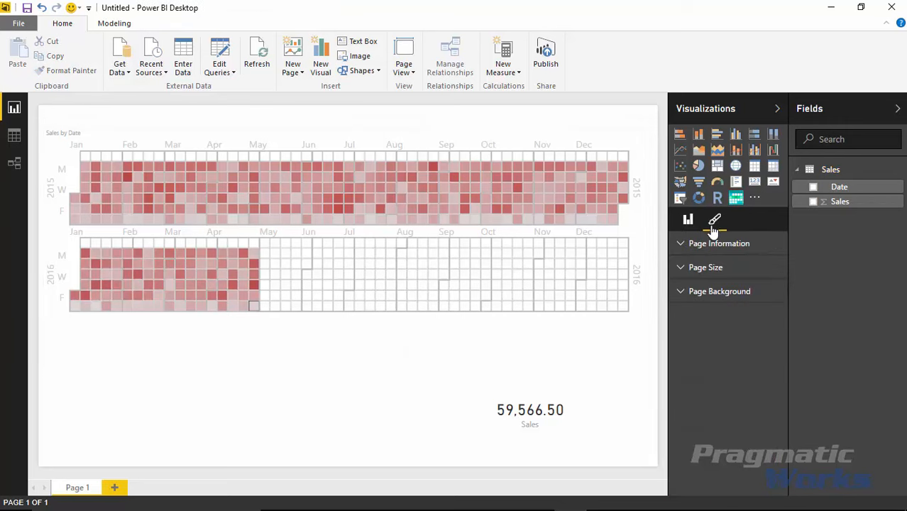
click(571, 313)
click(558, 200)
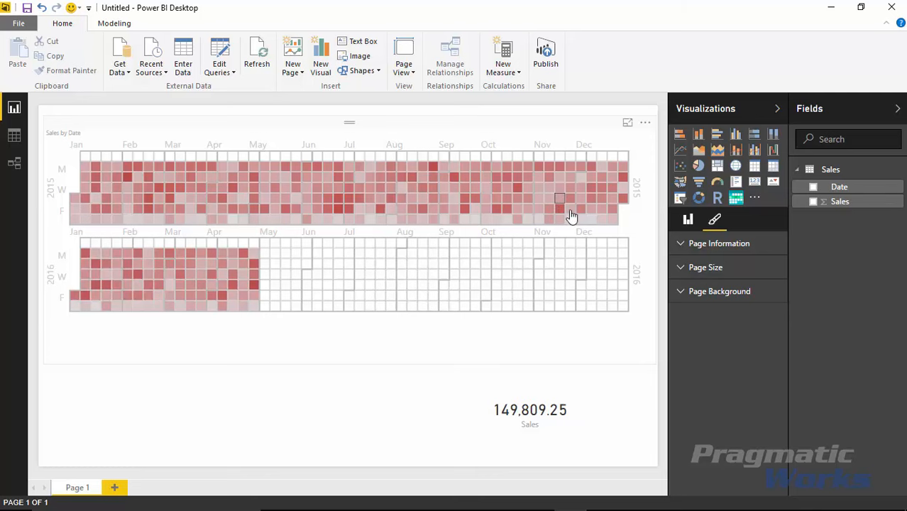
click(638, 199)
click(713, 220)
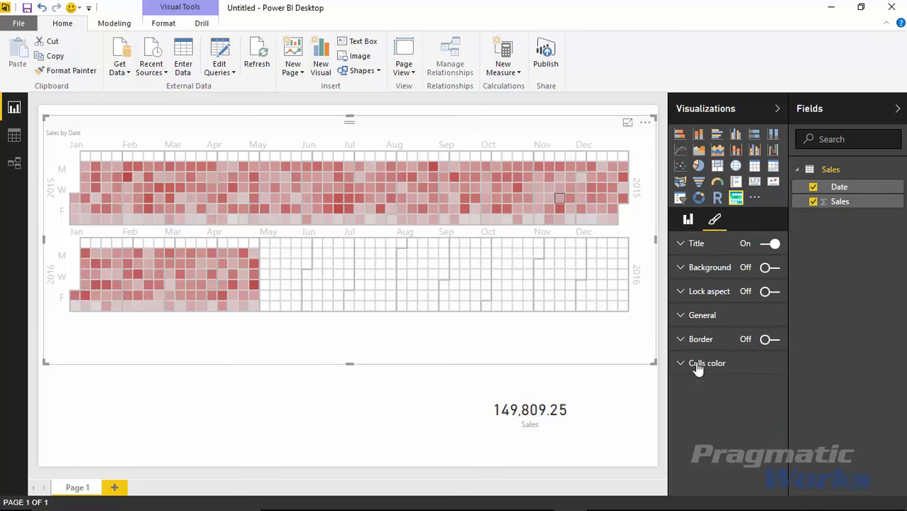
click(766, 339)
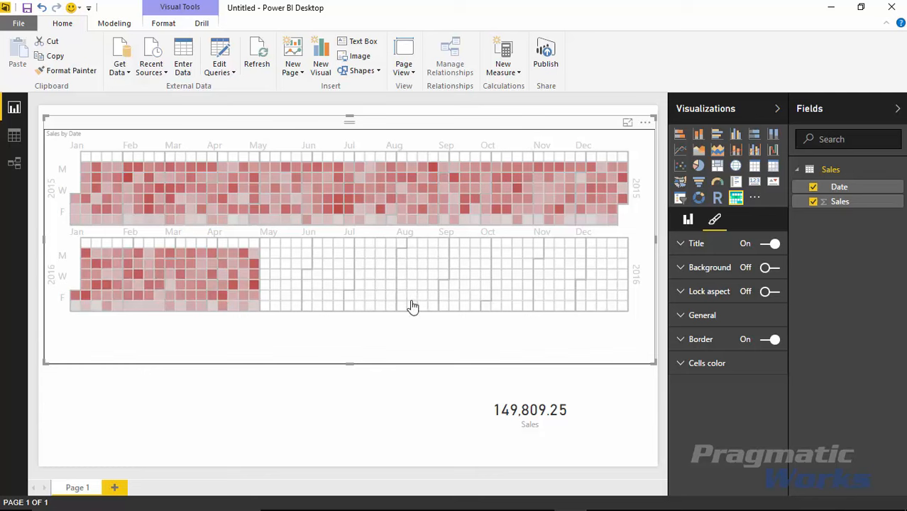
Check the calendar's position and size settings, and try its aspect lock on and off
click(681, 317)
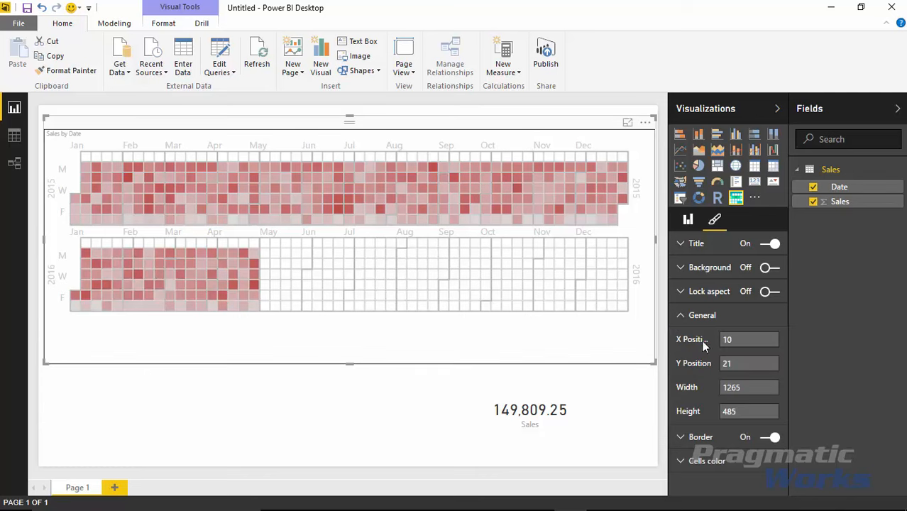
click(680, 321)
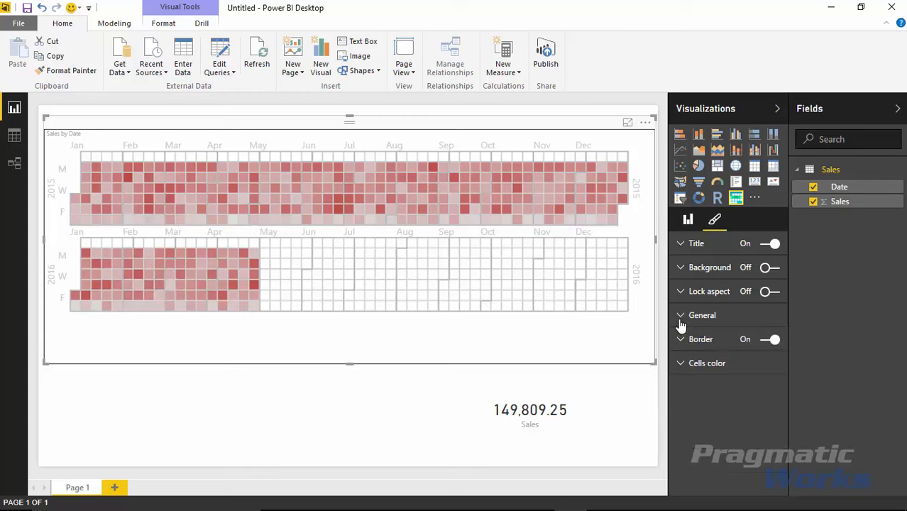
click(772, 295)
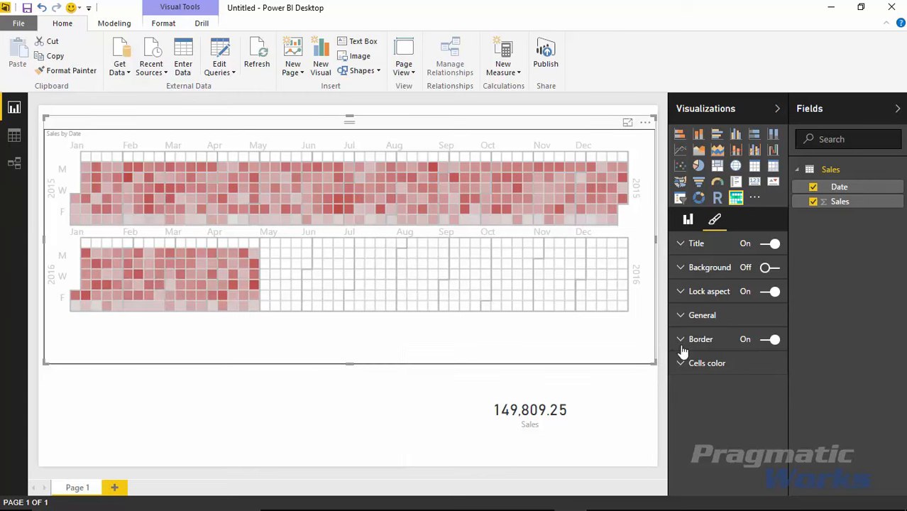
click(772, 291)
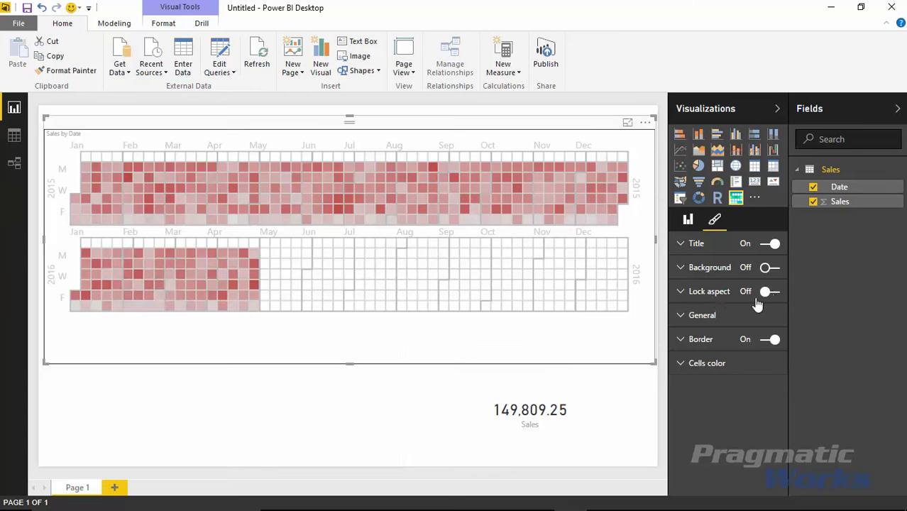
Turn on the calendar visual's background with an orange colour and 79% transparency
click(769, 272)
click(685, 272)
click(761, 290)
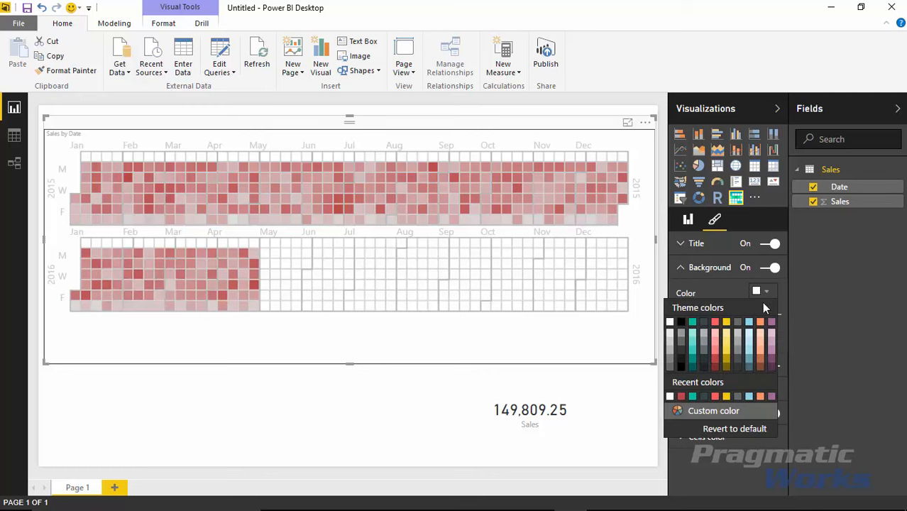
click(760, 332)
click(682, 268)
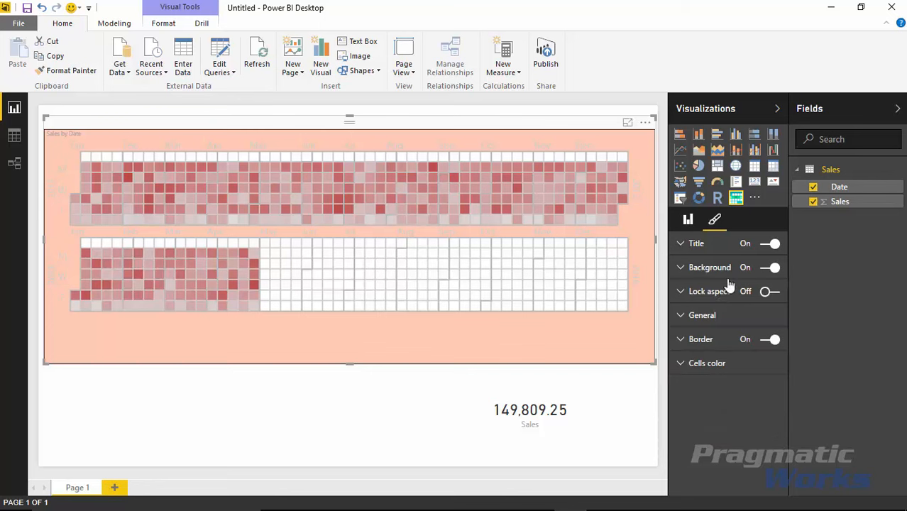
click(681, 273)
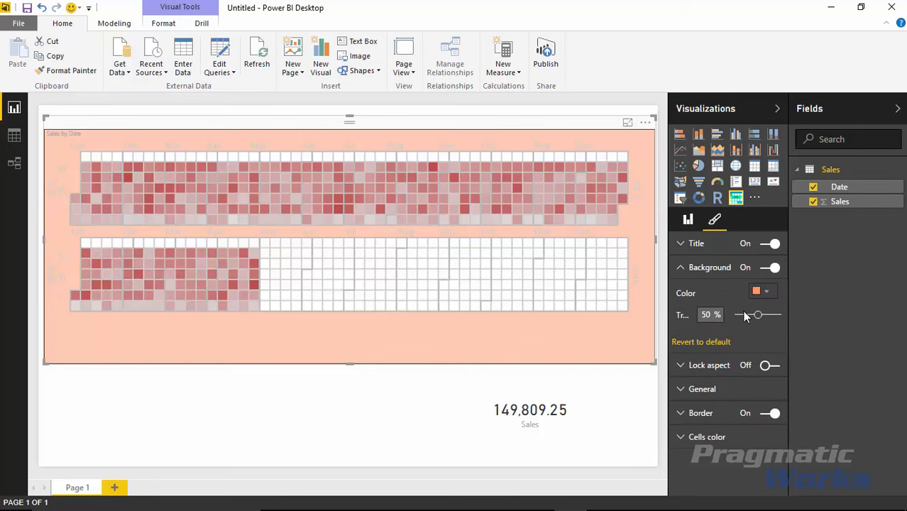
drag(759, 315, 769, 317)
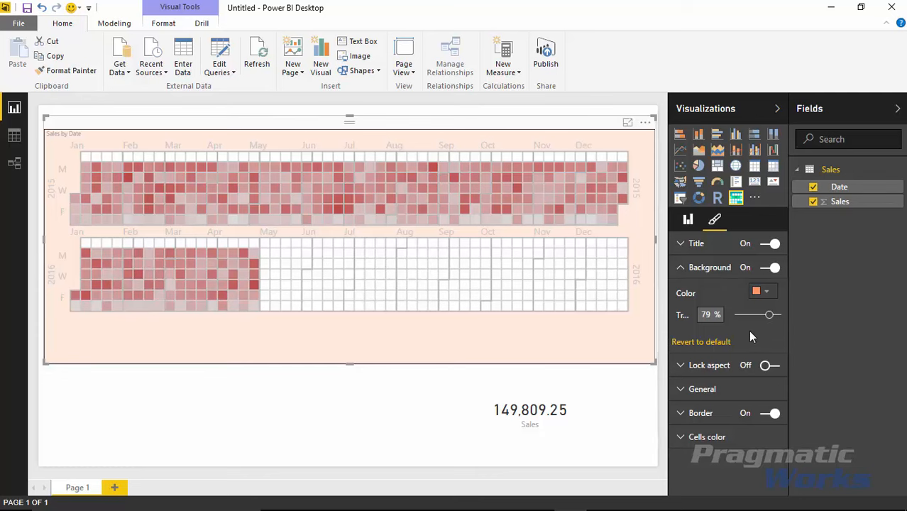
Set the calendar's title text size to 16 pt and center the title
click(679, 245)
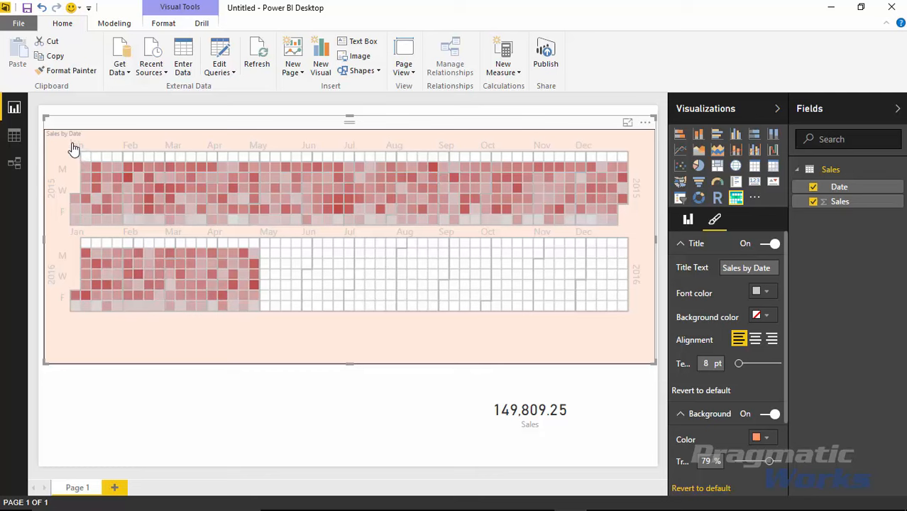
click(724, 268)
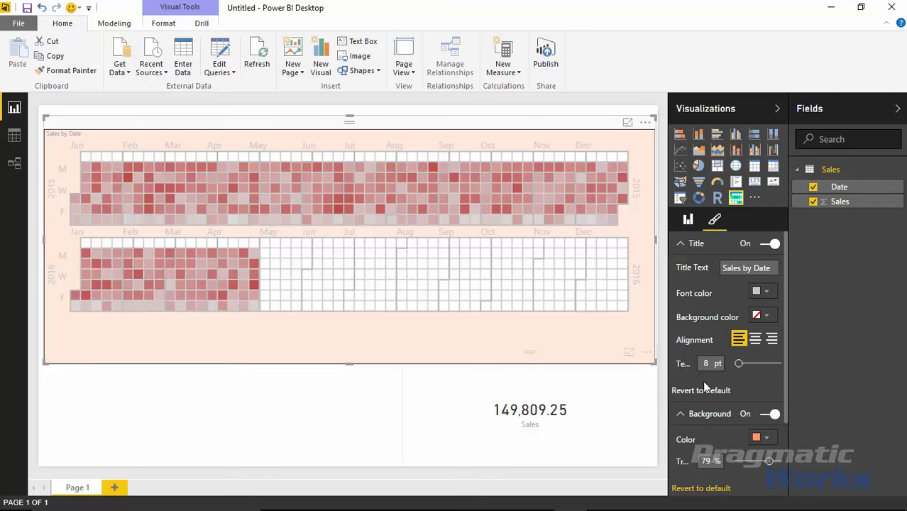
drag(738, 367, 749, 370)
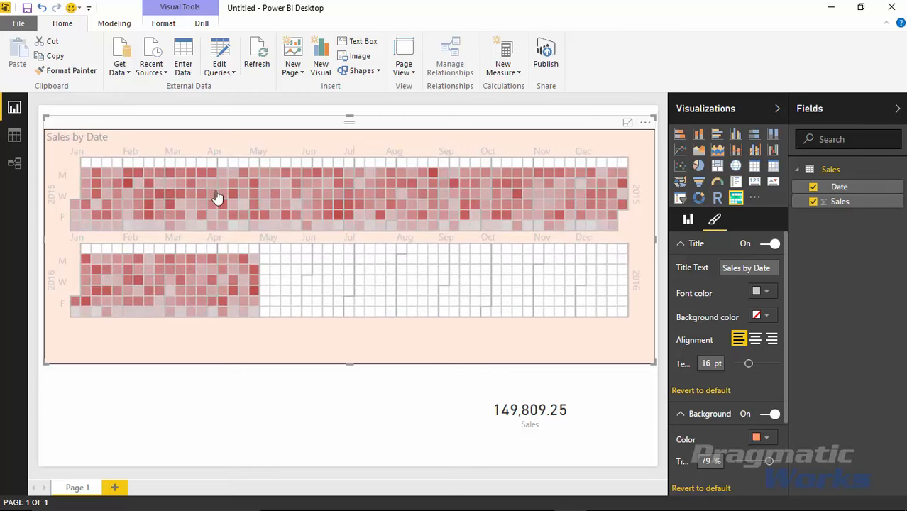
click(754, 340)
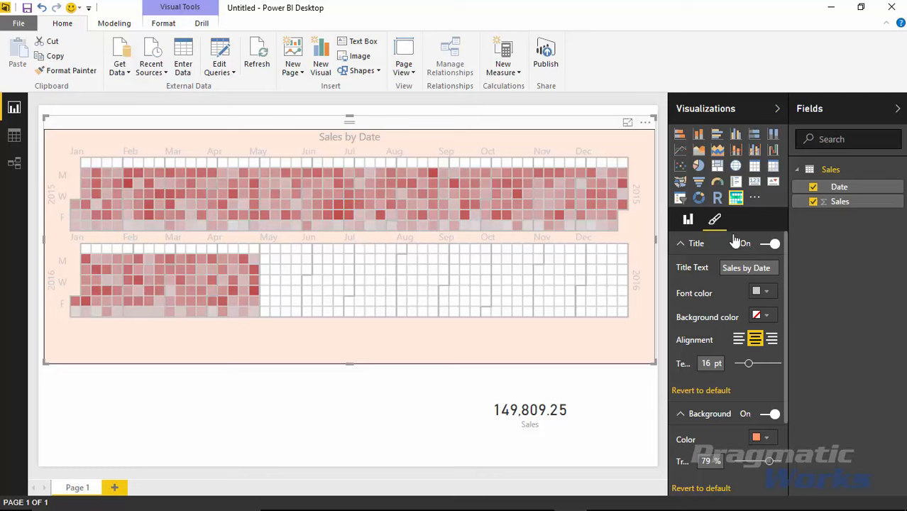
click(683, 248)
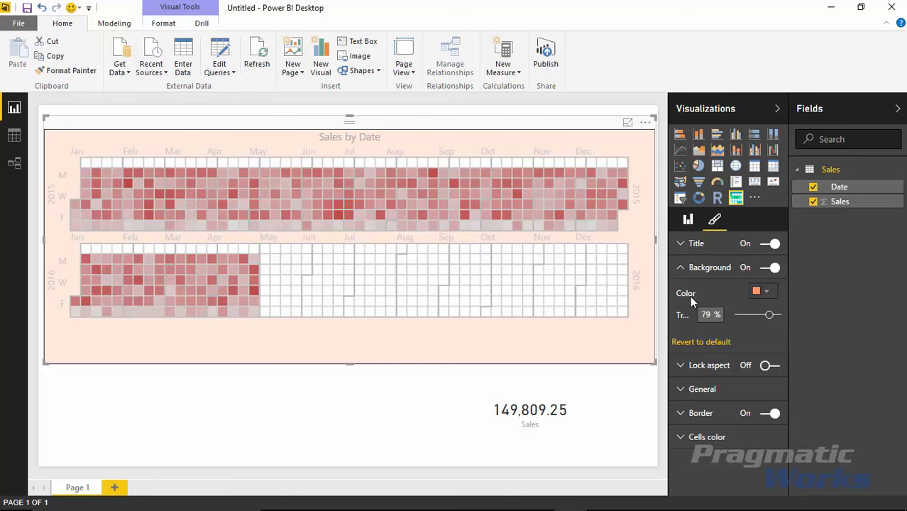
click(681, 267)
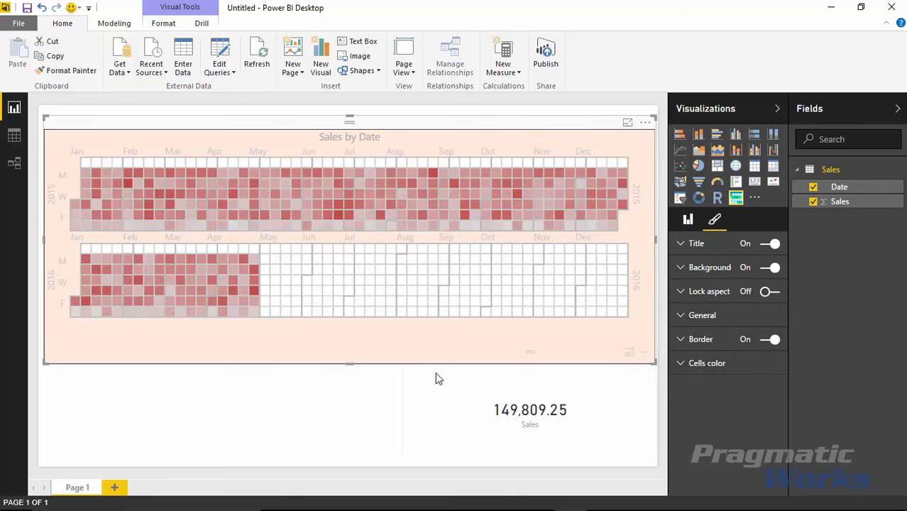